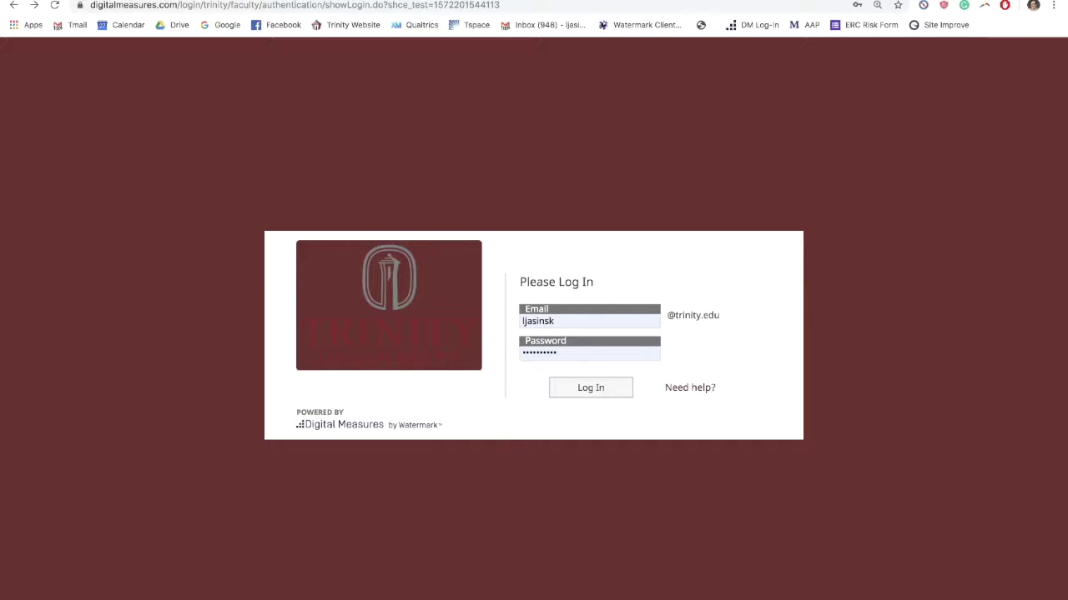
Fill in the saved username and password of the faculty member's account and log in
click(567, 324)
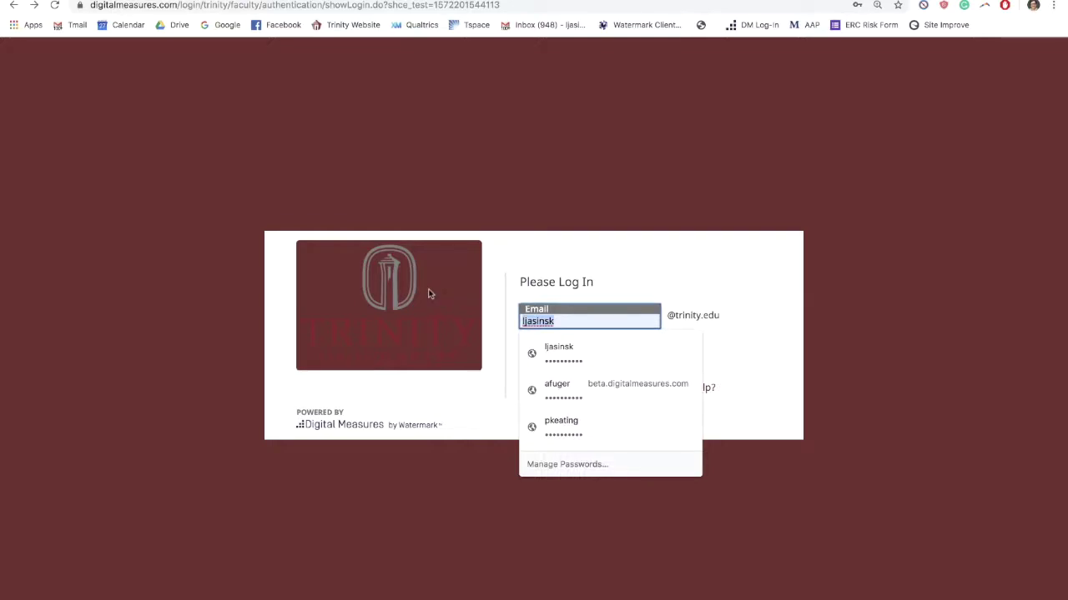
click(645, 442)
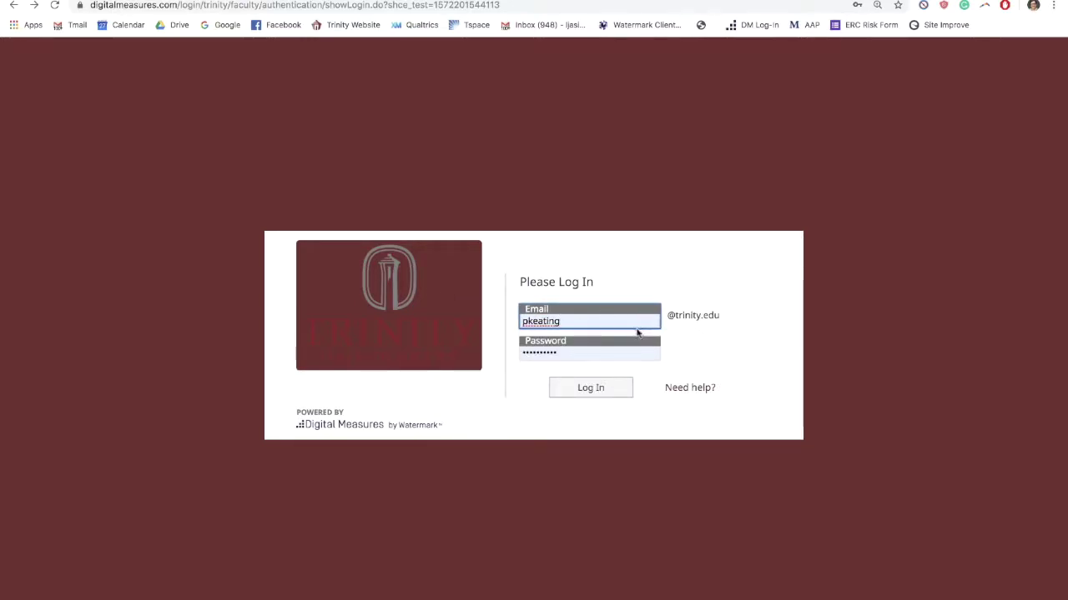
click(594, 395)
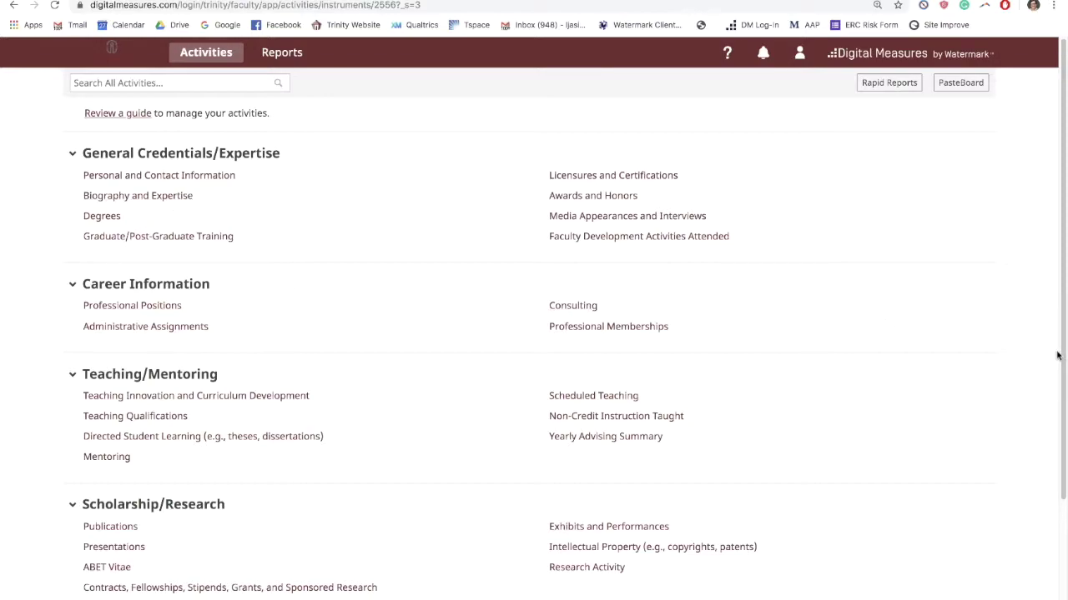
Open the Fall 2019 Introduction to Film Studies record for COMM 1302, Section 1, from Scheduled Teaching
scroll(917, 303, down, 1)
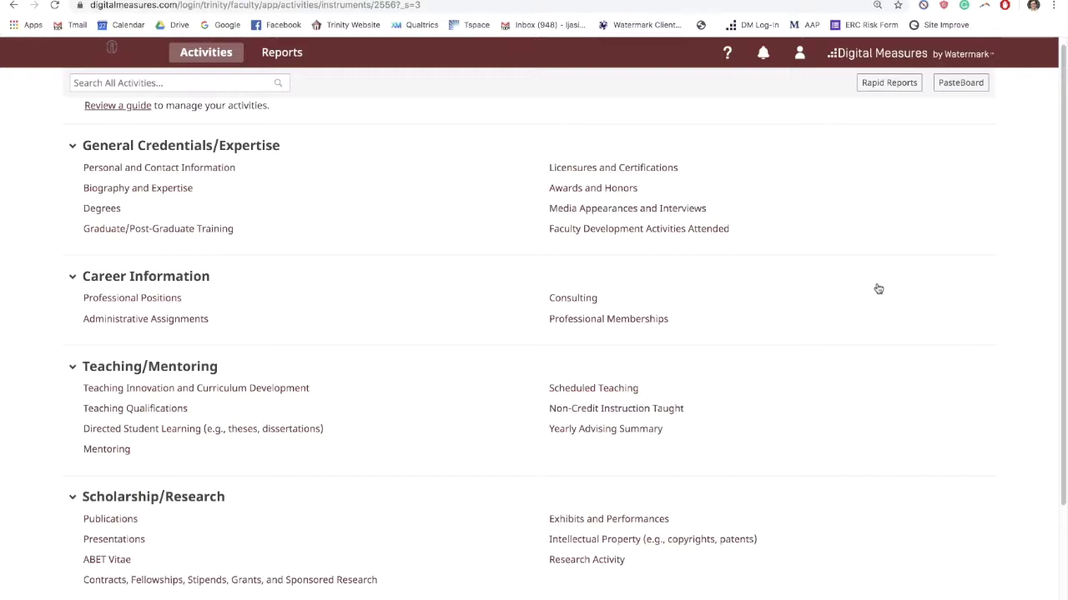
scroll(886, 289, down, 1)
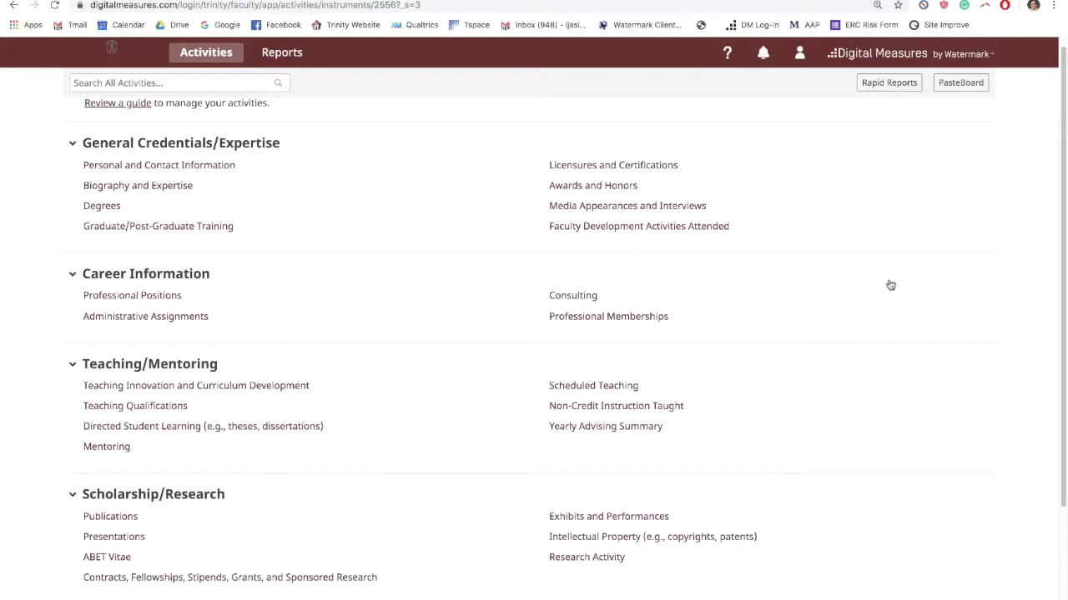
scroll(907, 302, down, 1)
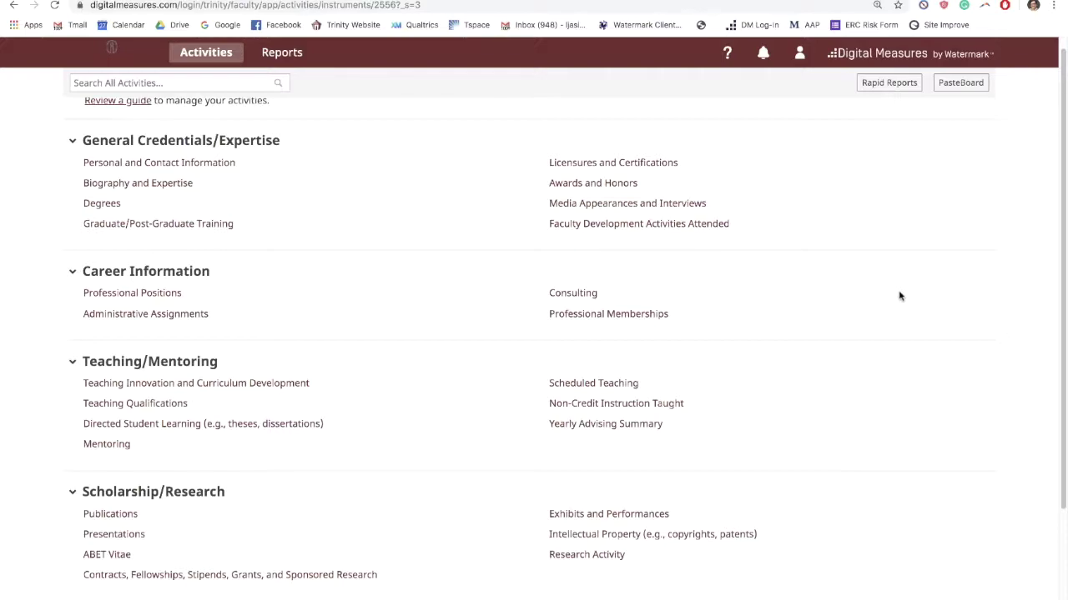
scroll(899, 295, down, 1)
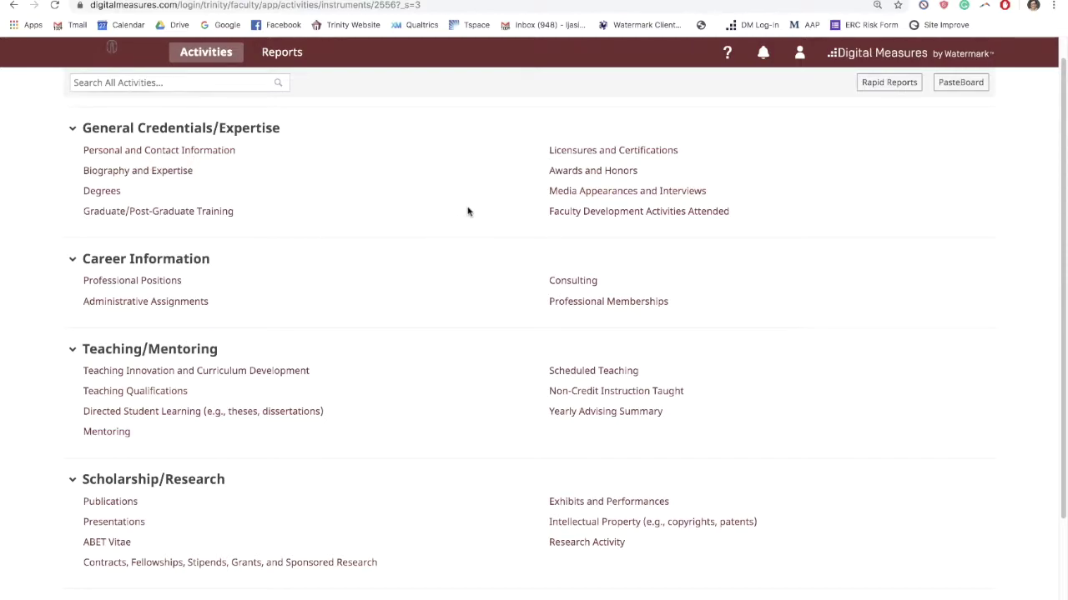
scroll(367, 200, down, 1)
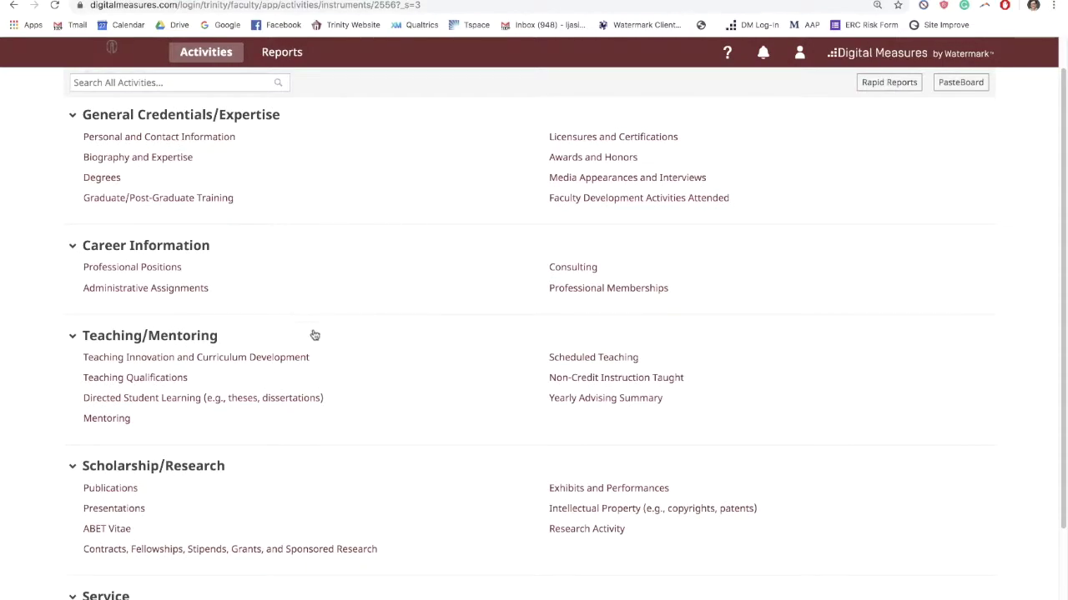
click(620, 360)
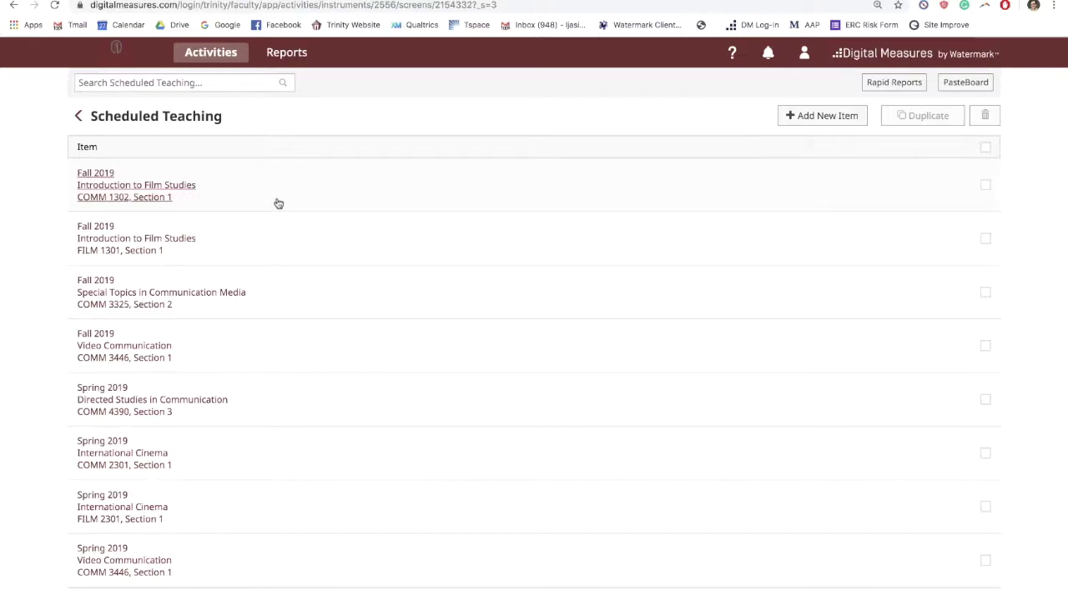
click(193, 187)
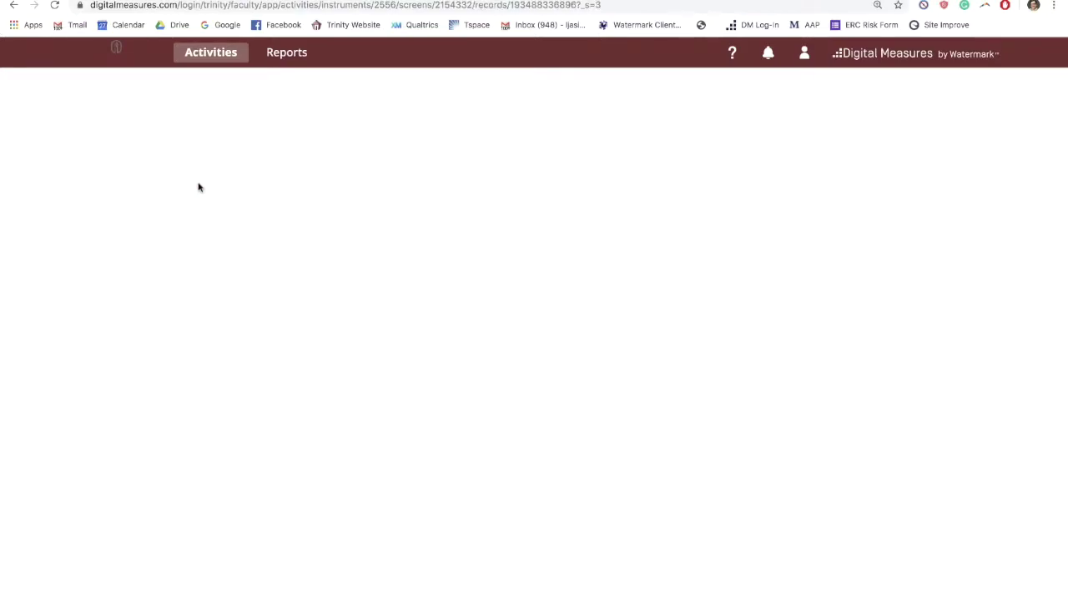
Review the course record's fields from the term through the Pathways elements, and close it without saving
scroll(317, 222, down, 1)
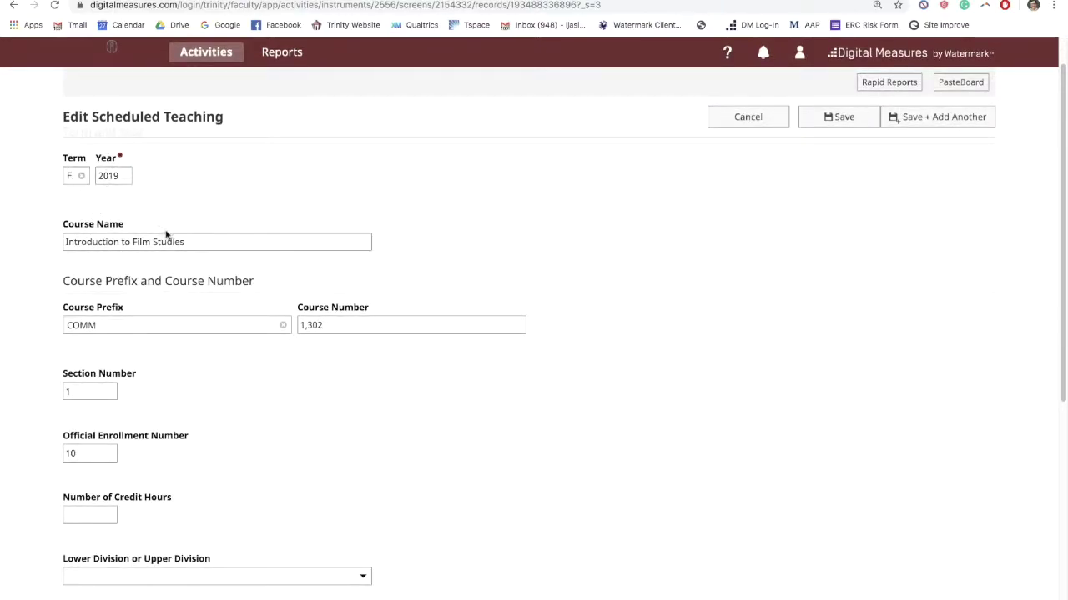
scroll(418, 315, down, 1)
scroll(292, 320, down, 3)
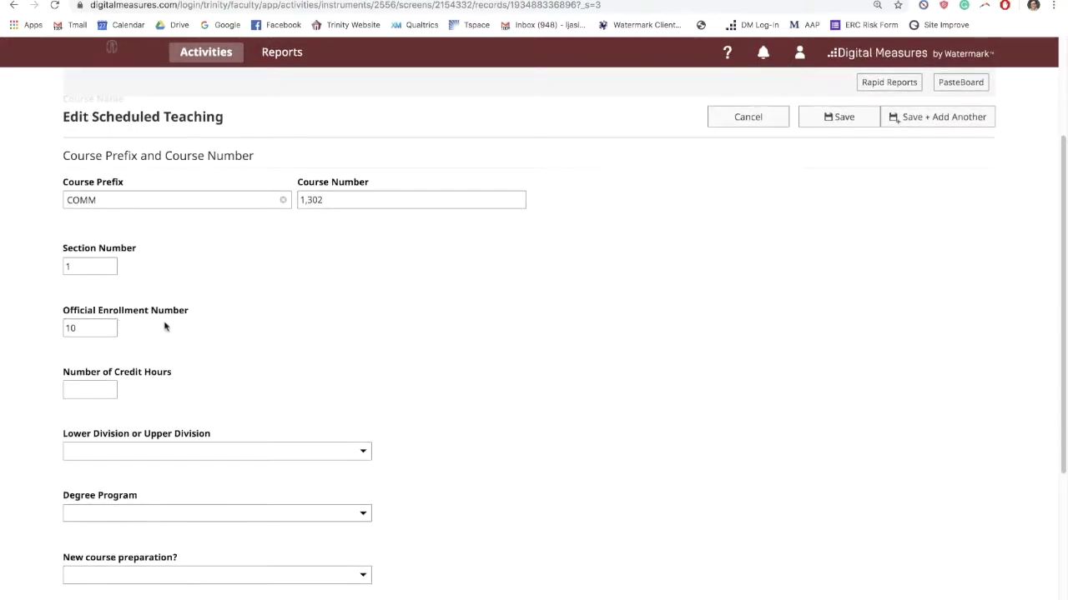
scroll(88, 296, down, 1)
scroll(91, 296, down, 1)
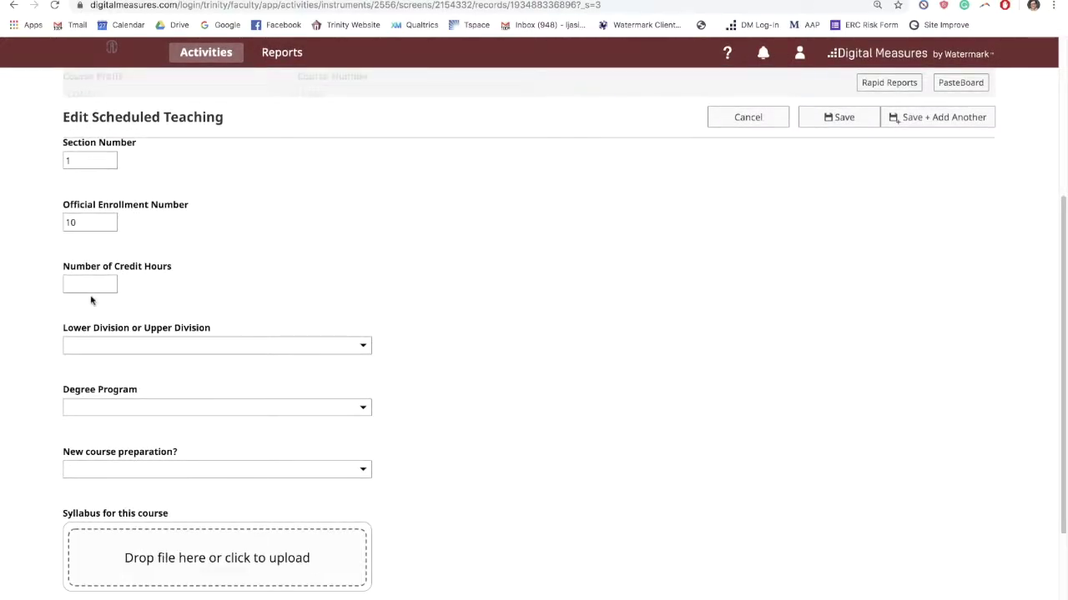
scroll(405, 378, down, 4)
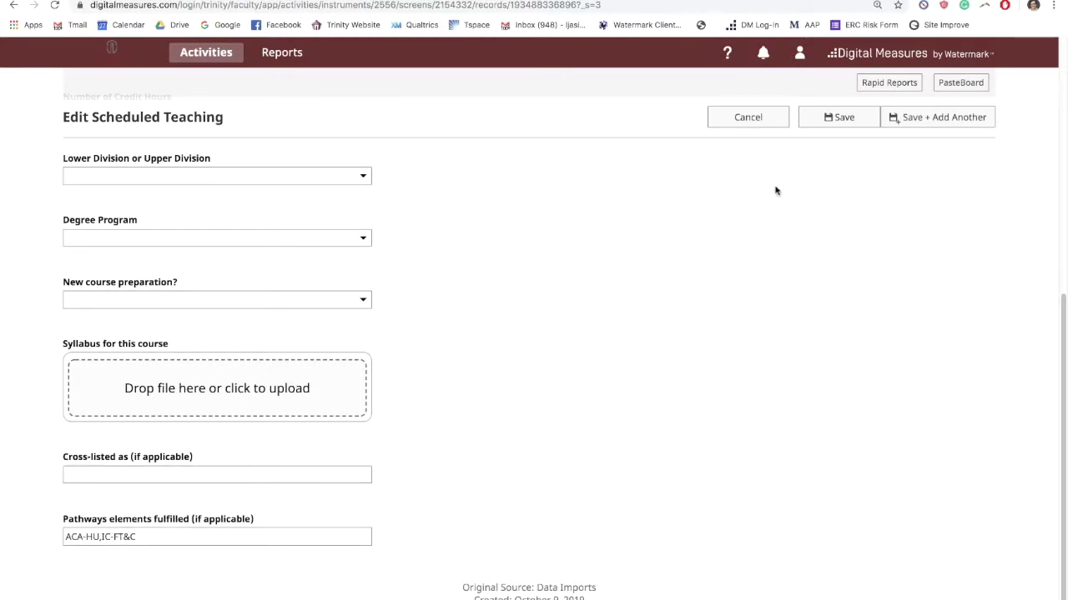
click(753, 120)
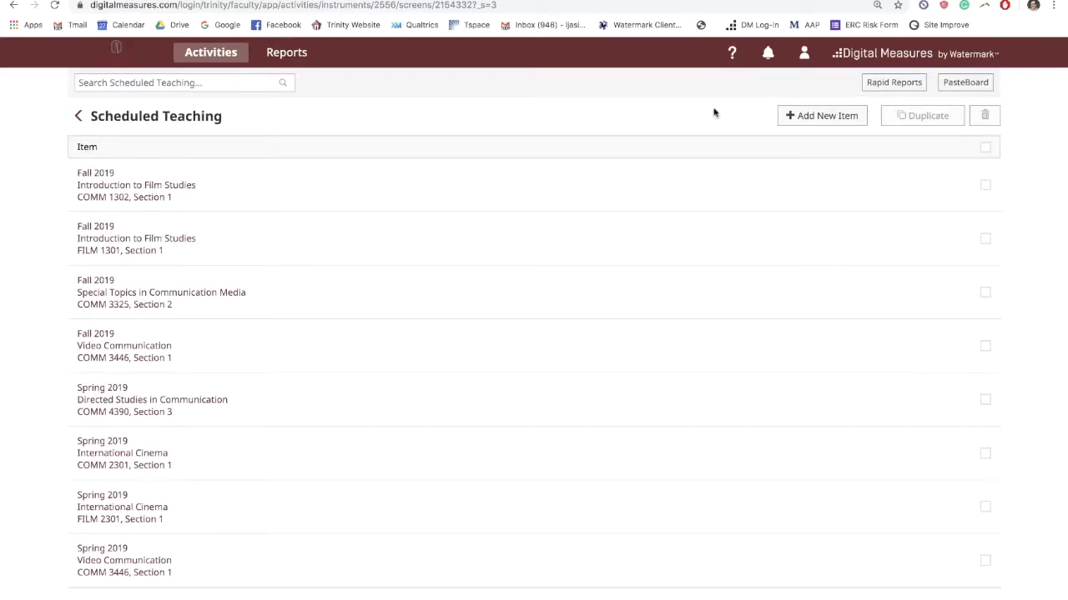
Return to the activities list and start a new University Service item
scroll(299, 208, down, 1)
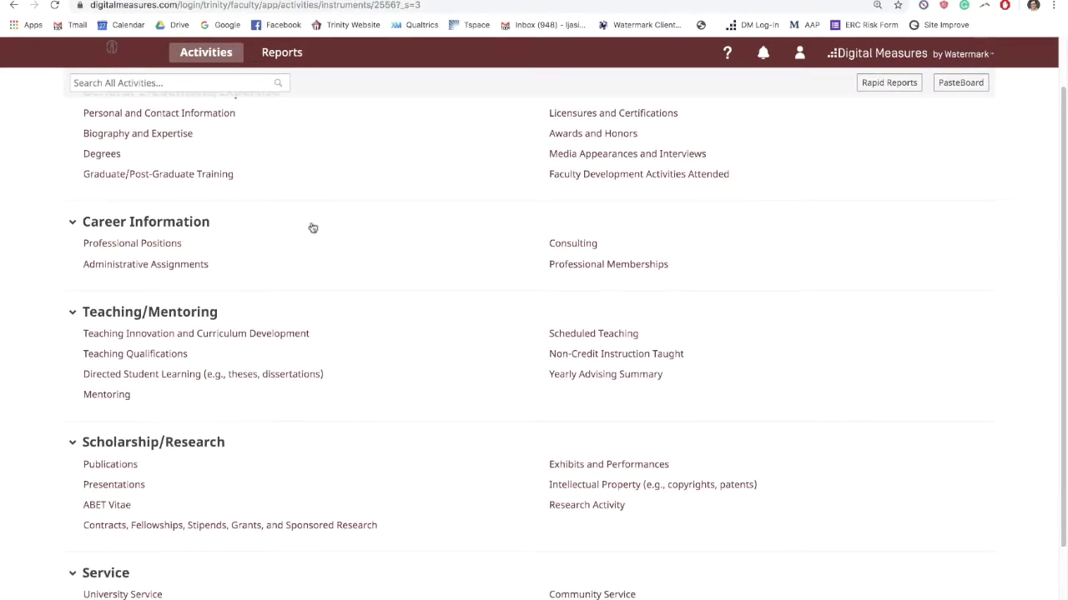
scroll(312, 242, down, 1)
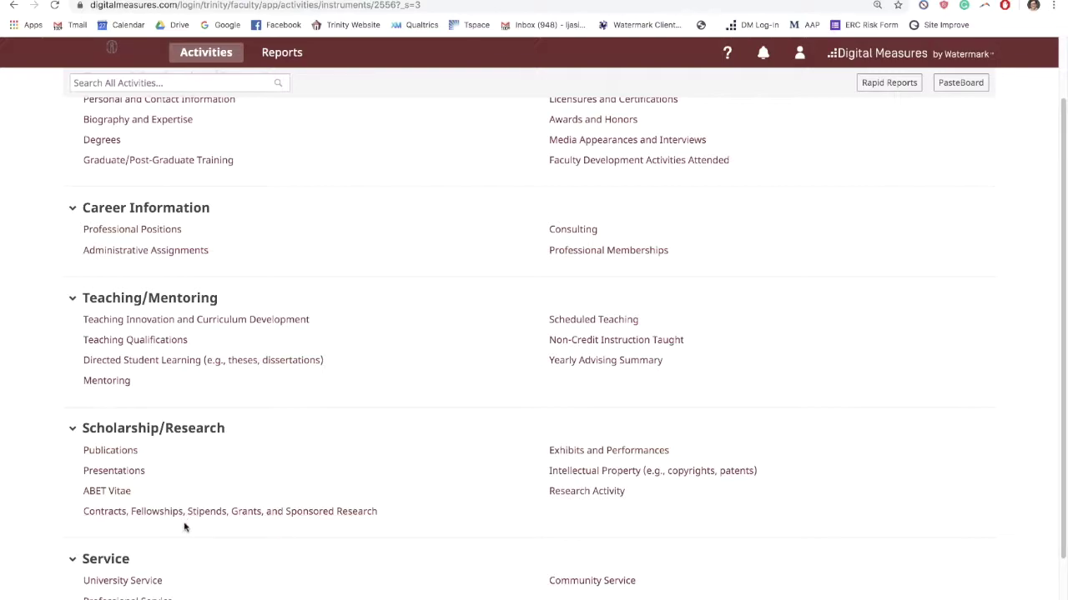
scroll(184, 527, down, 1)
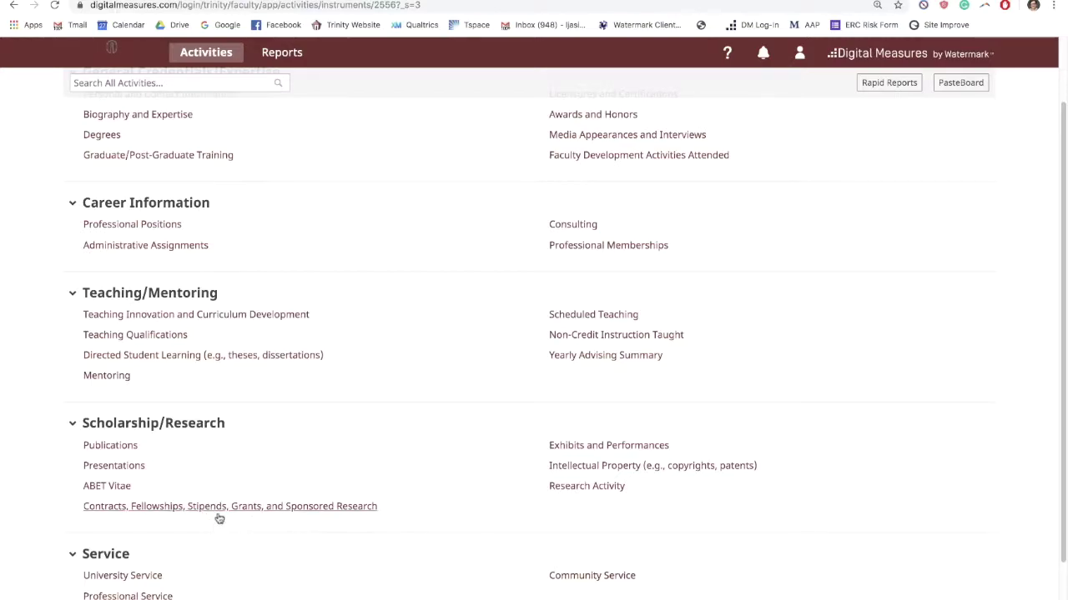
click(148, 577)
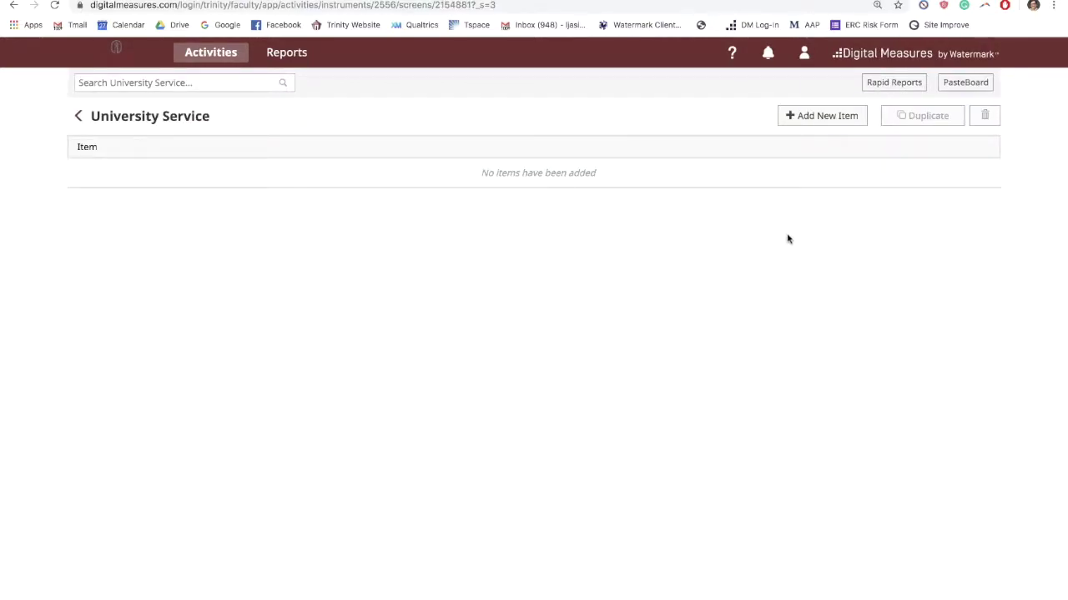
click(805, 115)
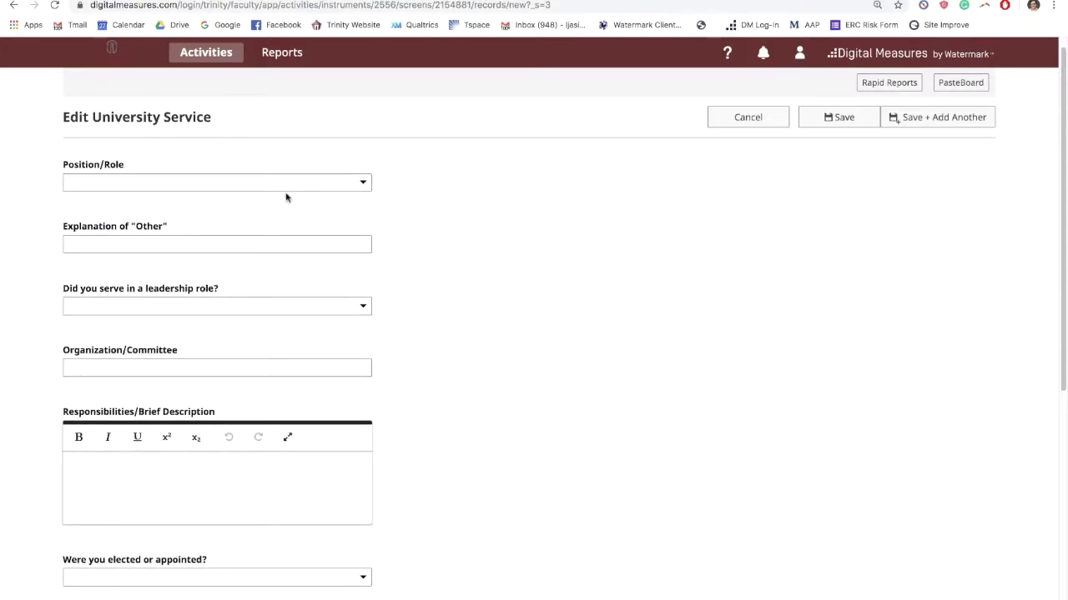
Set the position/role to Committee Member and answer No to serving in a leadership role
click(363, 180)
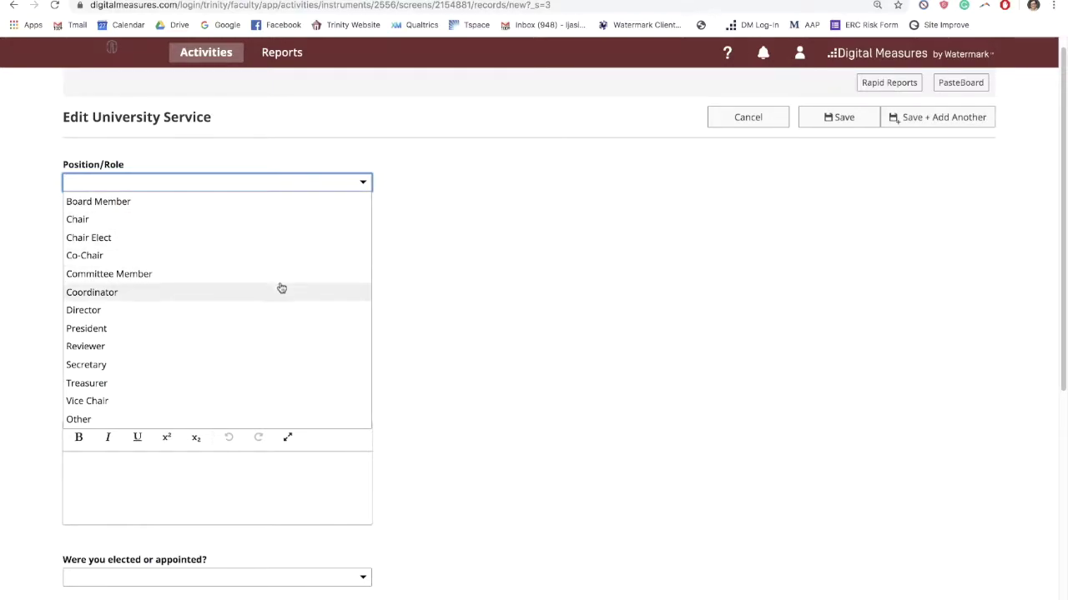
click(284, 225)
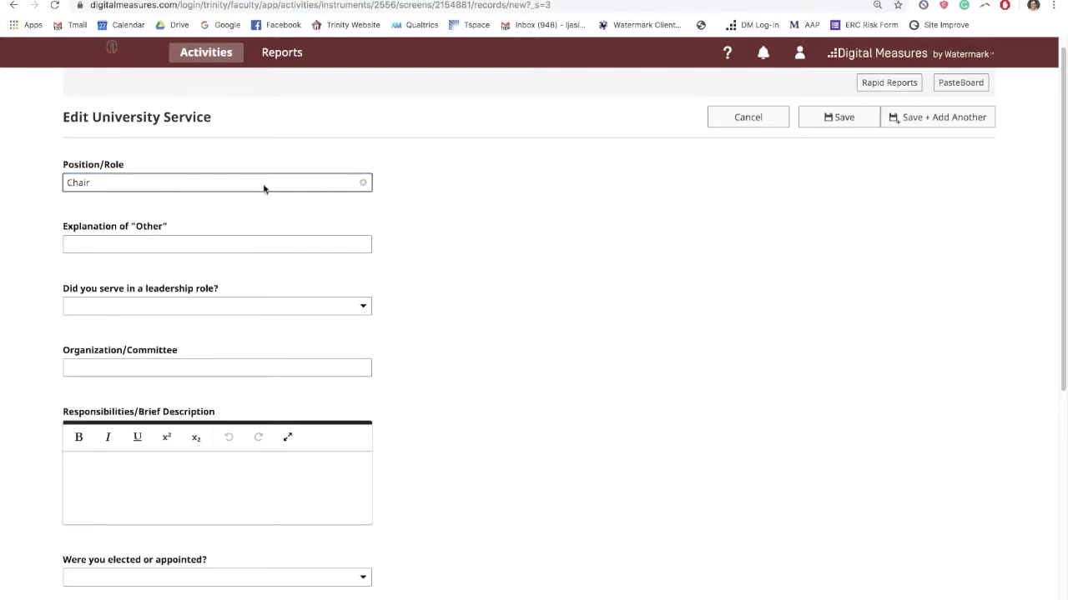
click(264, 186)
click(261, 274)
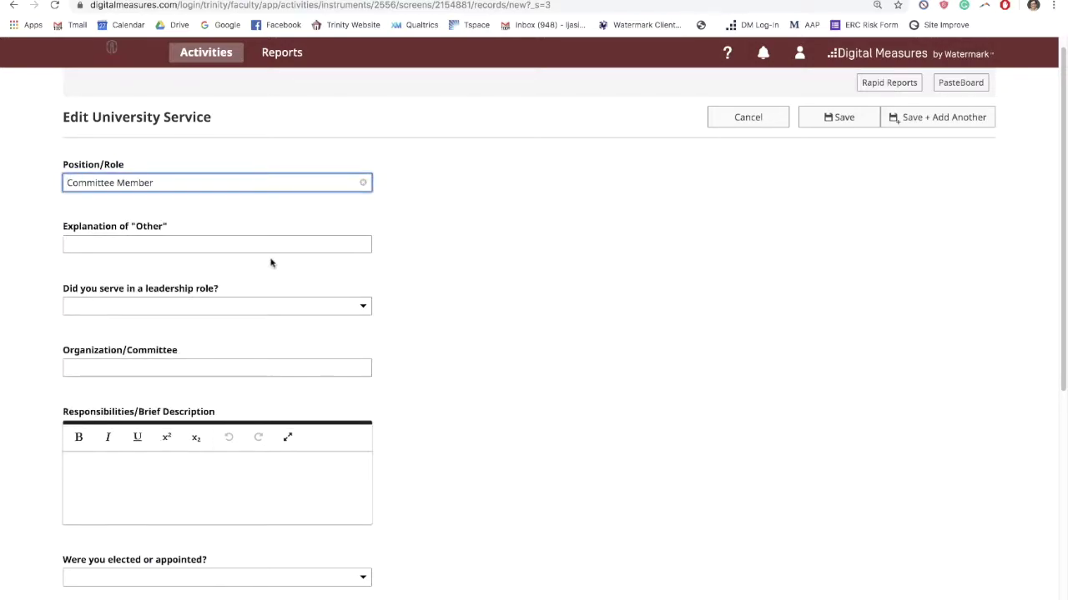
click(269, 246)
scroll(270, 254, down, 1)
click(269, 288)
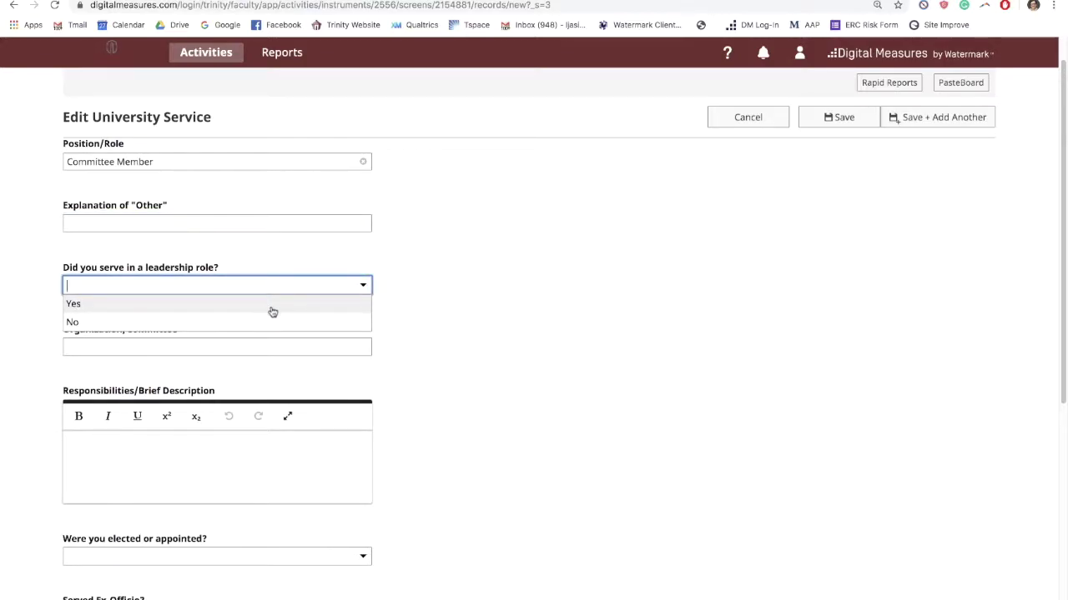
click(272, 317)
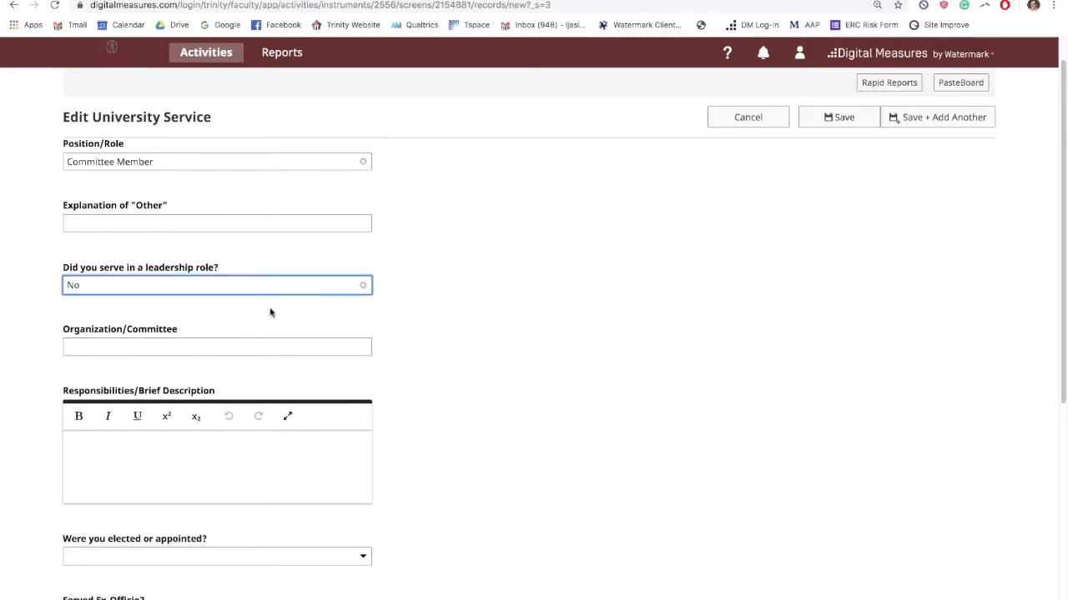
Enter "The University Curriculum Council" as the organization/committee
scroll(272, 311, down, 3)
click(241, 236)
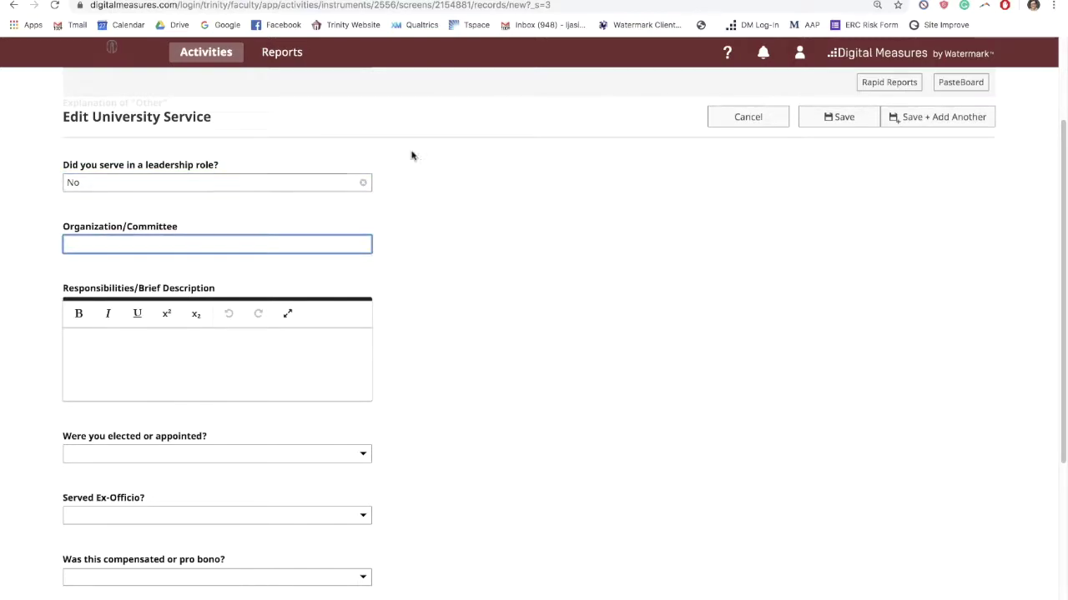
text(The University Cu)
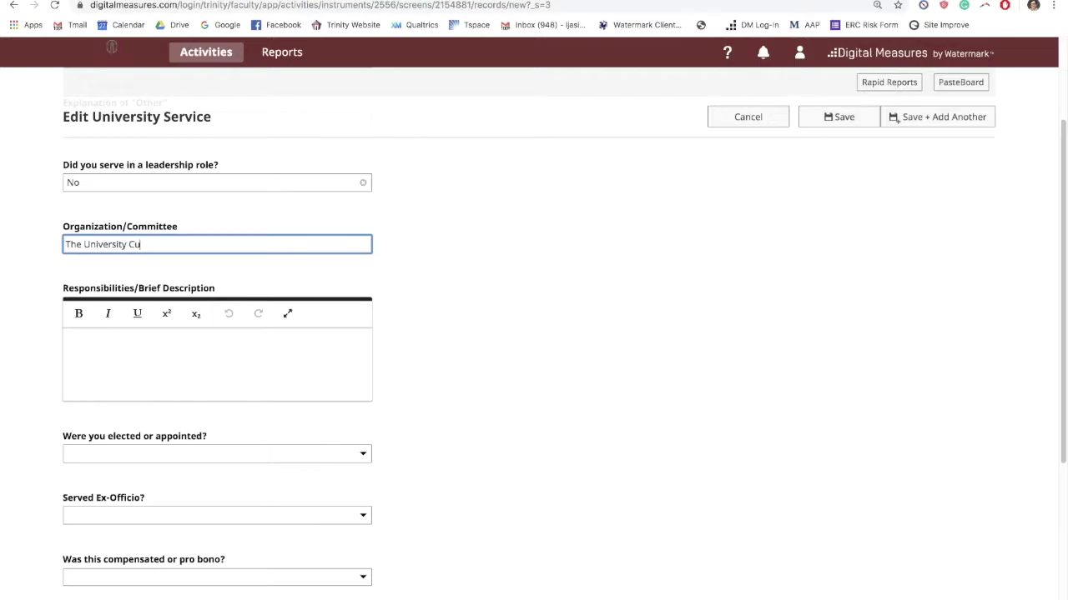
text(rriculum Council)
Enter the responsibilities description "Served as a UCC member for the calendar year."
key(Tab)
text(Serv)
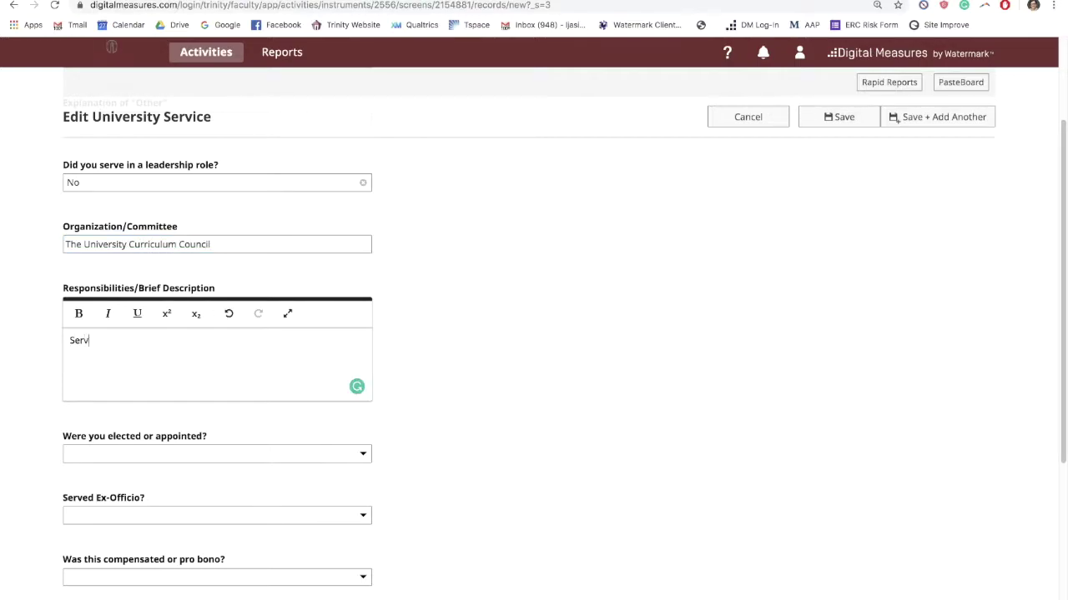
text(ed as a UCC member)
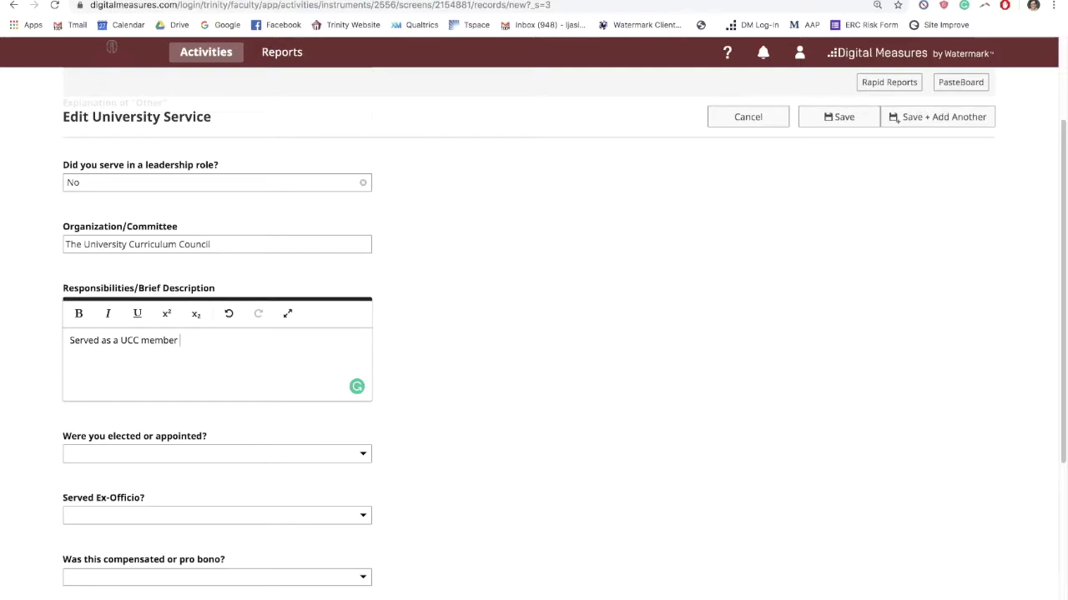
text(for the calendar year.)
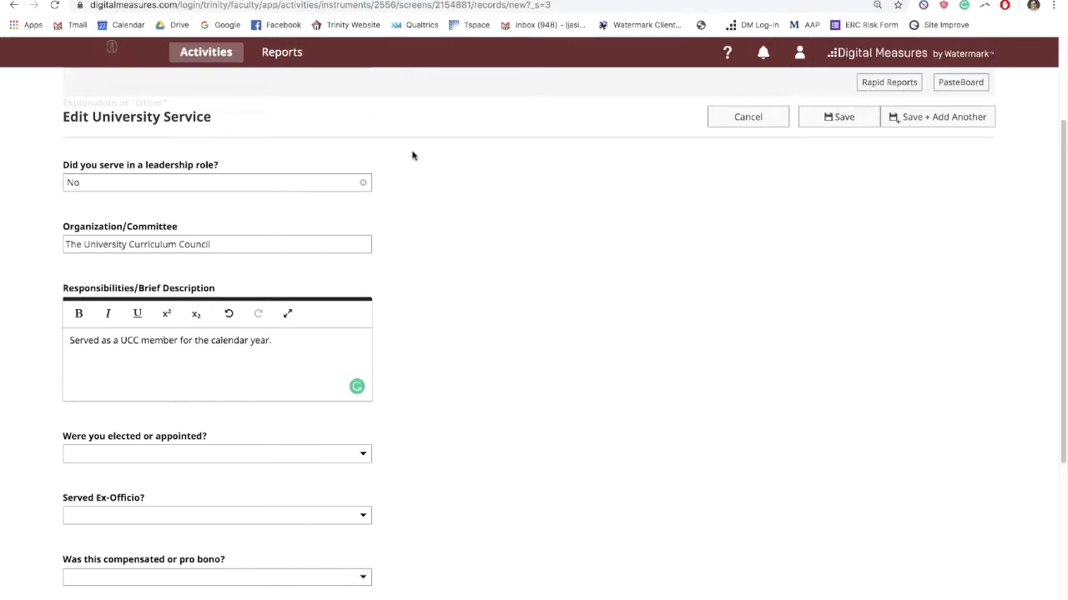
Set the elected-or-appointed answer to Elected and answer No to having served ex-officio
scroll(422, 192, down, 3)
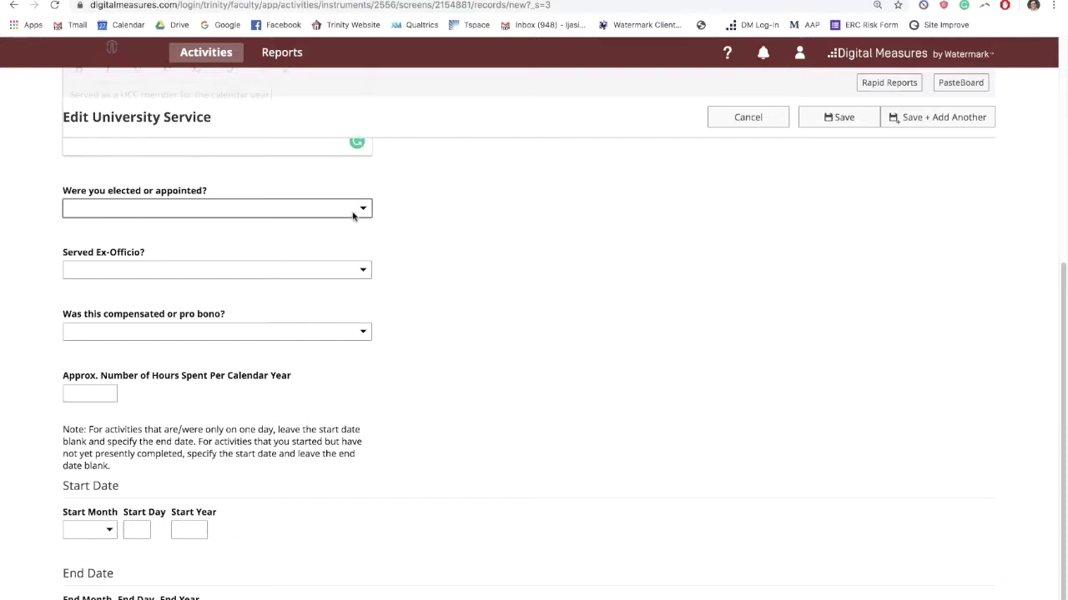
click(353, 216)
click(349, 250)
click(310, 275)
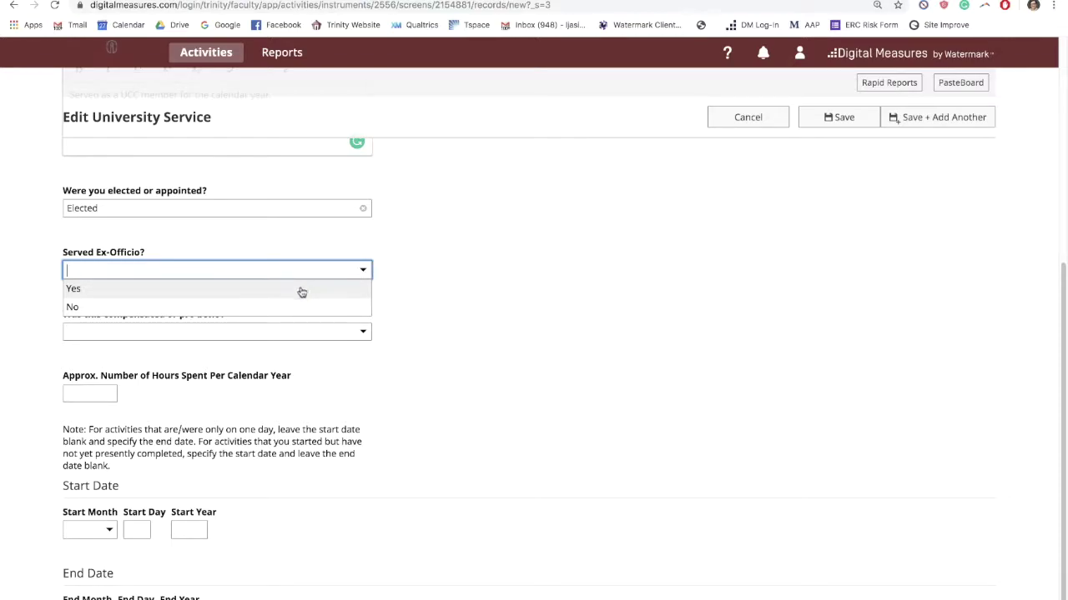
click(291, 306)
Set the compensation answer of the university service item to Pro Bono
scroll(291, 303, down, 1)
click(287, 305)
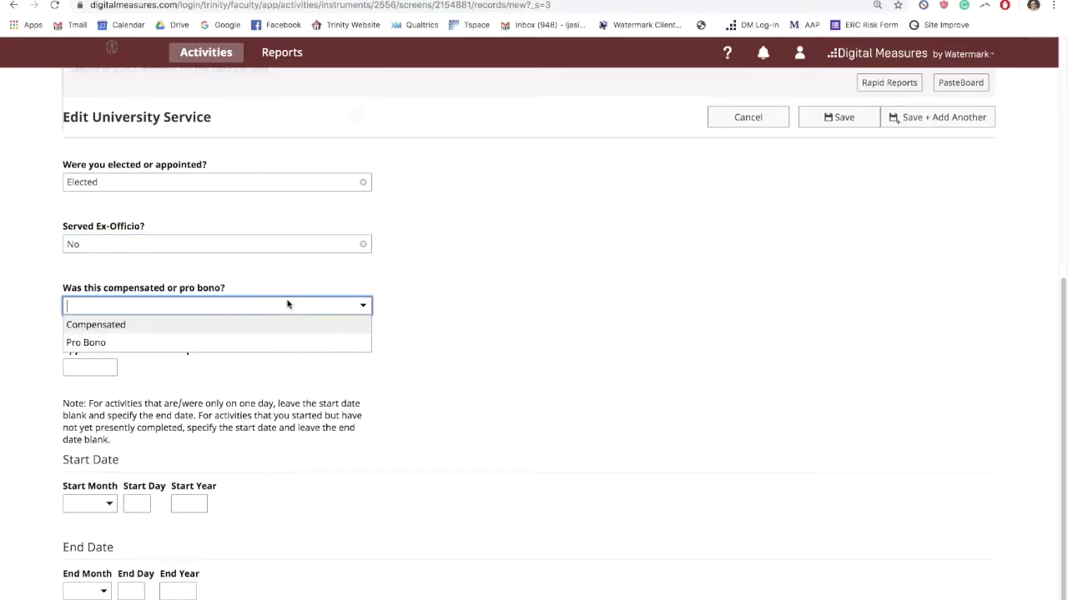
click(304, 342)
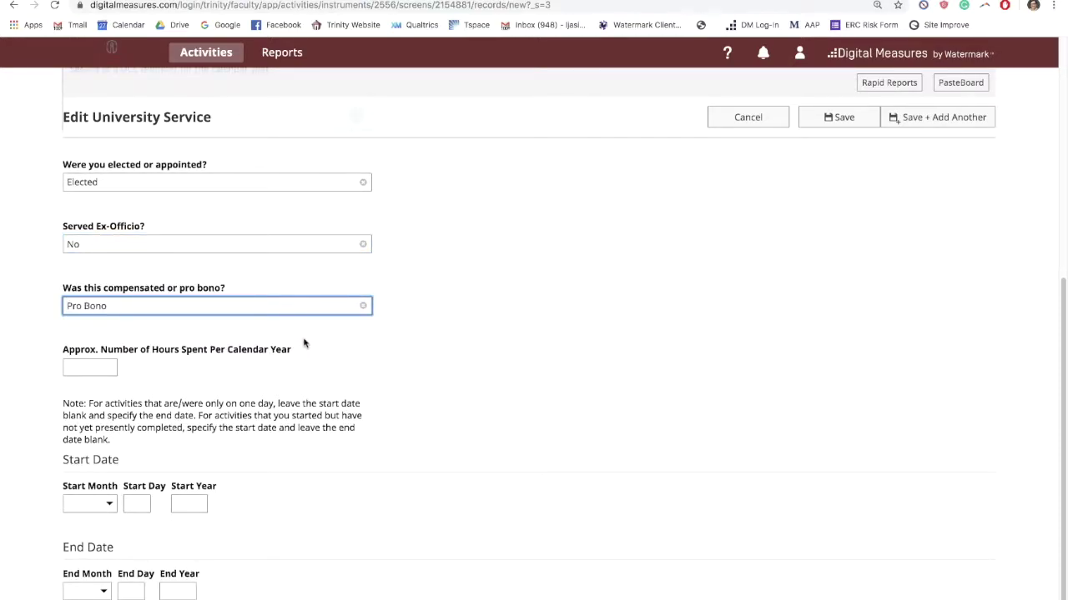
scroll(303, 342, down, 1)
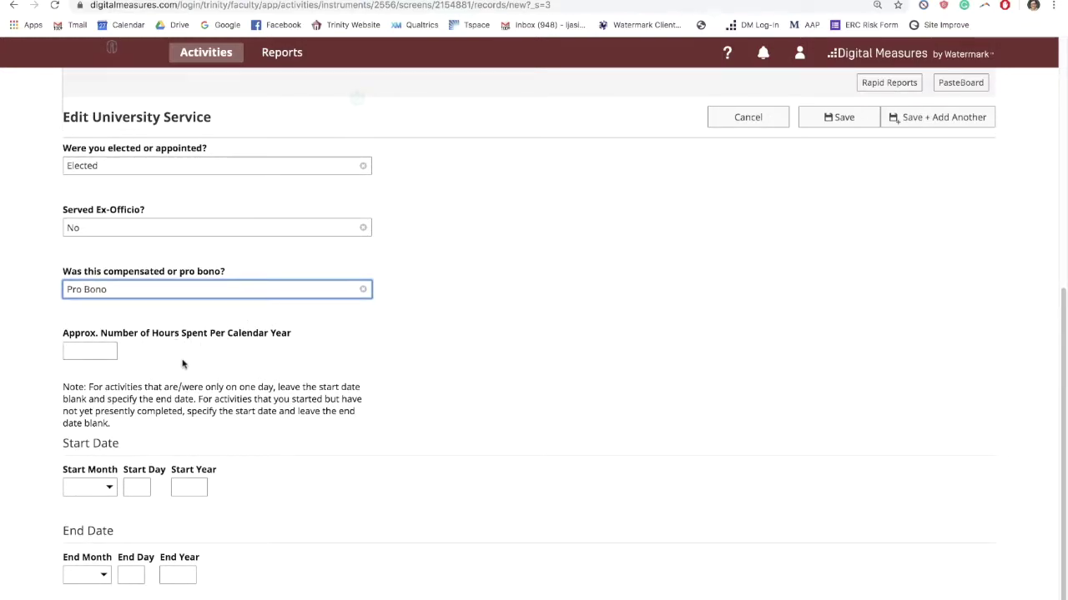
Set the approximate hours spent per calendar year to 45 and the start date to August 15, 2018
click(107, 355)
text(45)
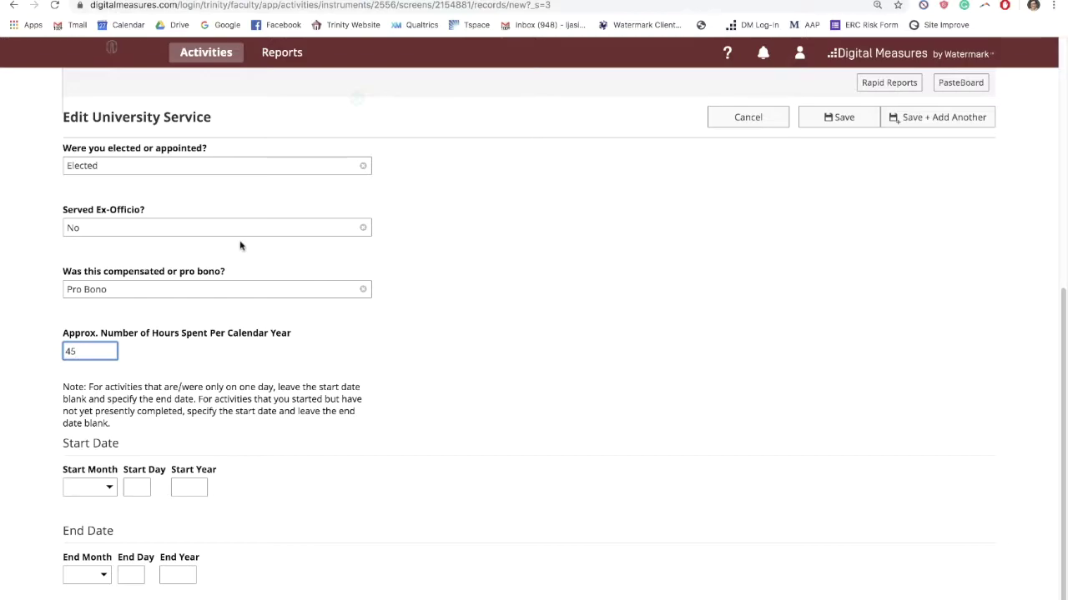
click(89, 487)
scroll(101, 533, down, 2)
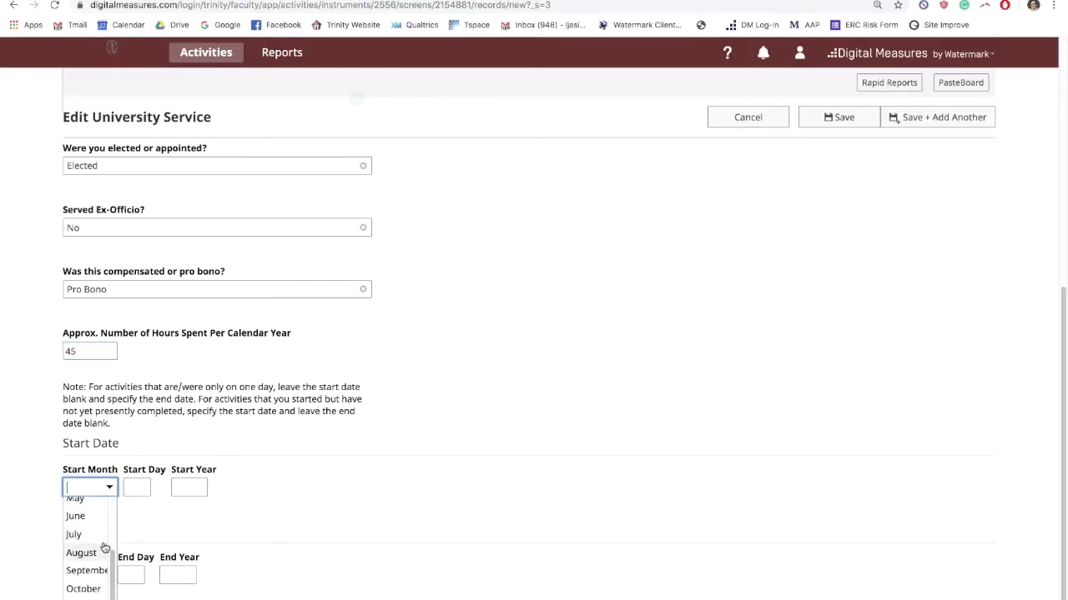
click(81, 553)
click(140, 487)
text(1)
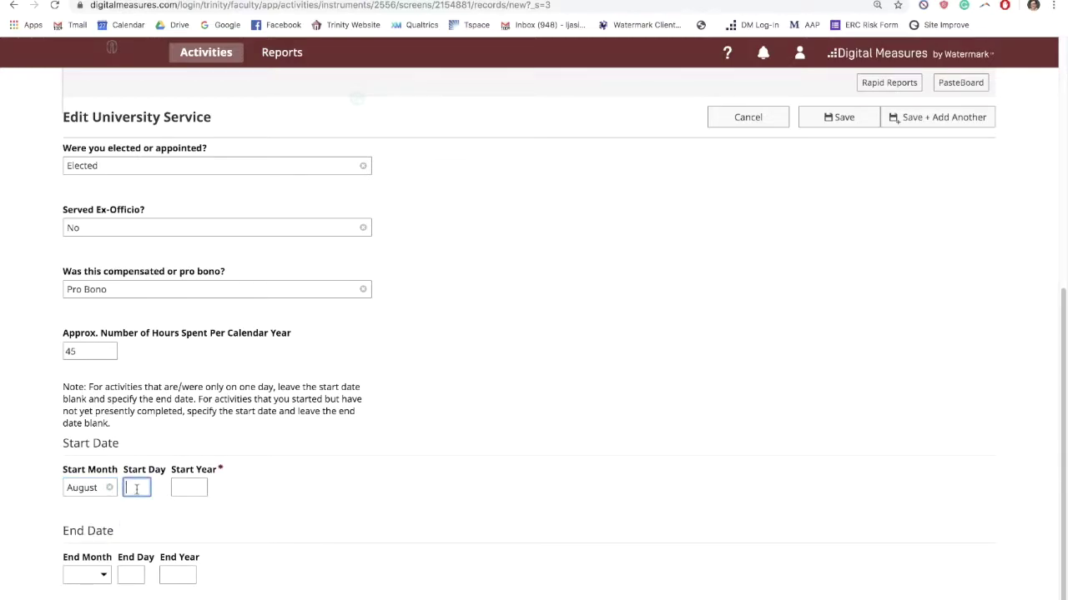
text(5)
key(Tab)
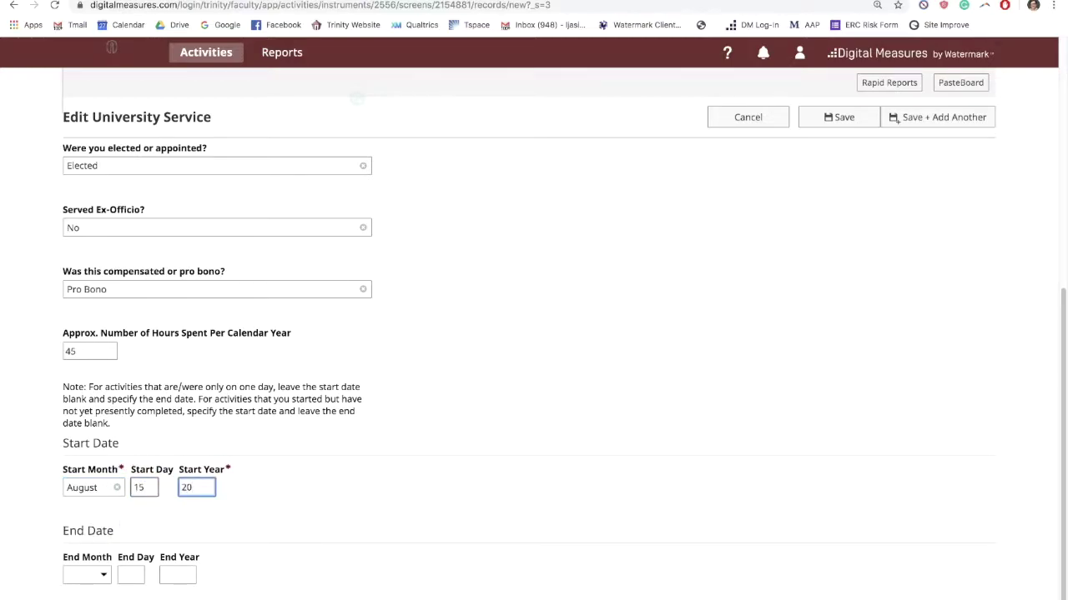
text(2018)
Set the end date of the university service item to May 30, 2019
click(97, 575)
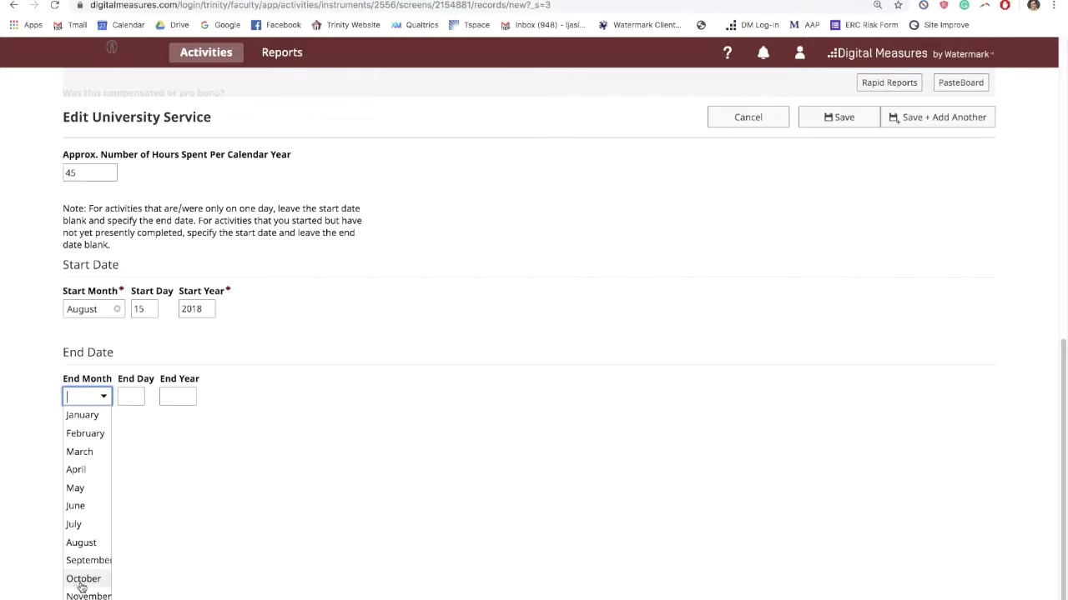
click(77, 488)
key(Tab)
text(30)
key(Tab)
text(201)
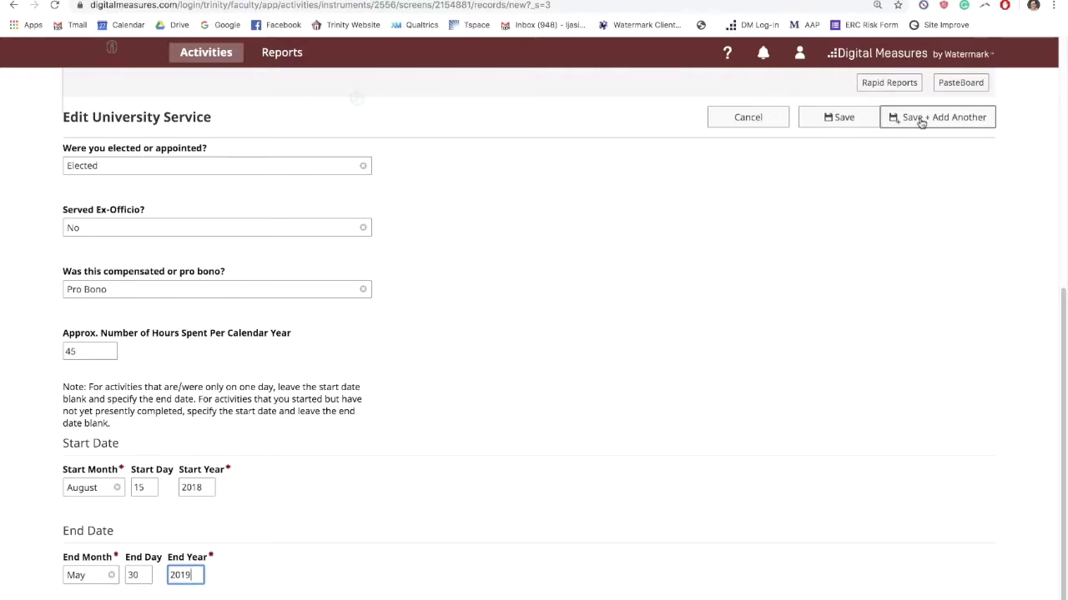
Discard the unsaved University Service item and return to the overview of all activities
click(758, 116)
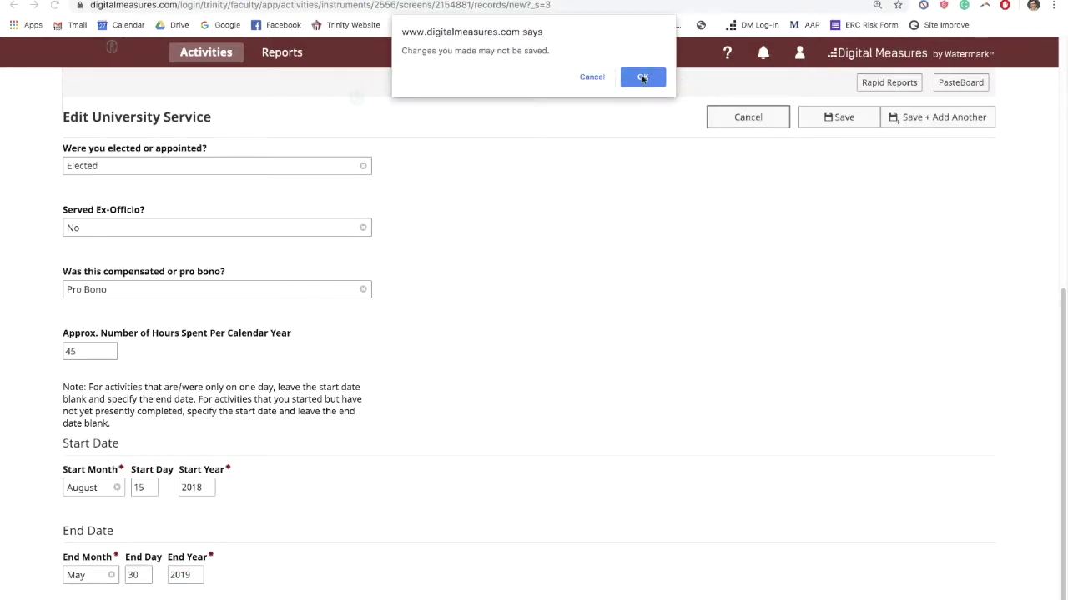
click(643, 77)
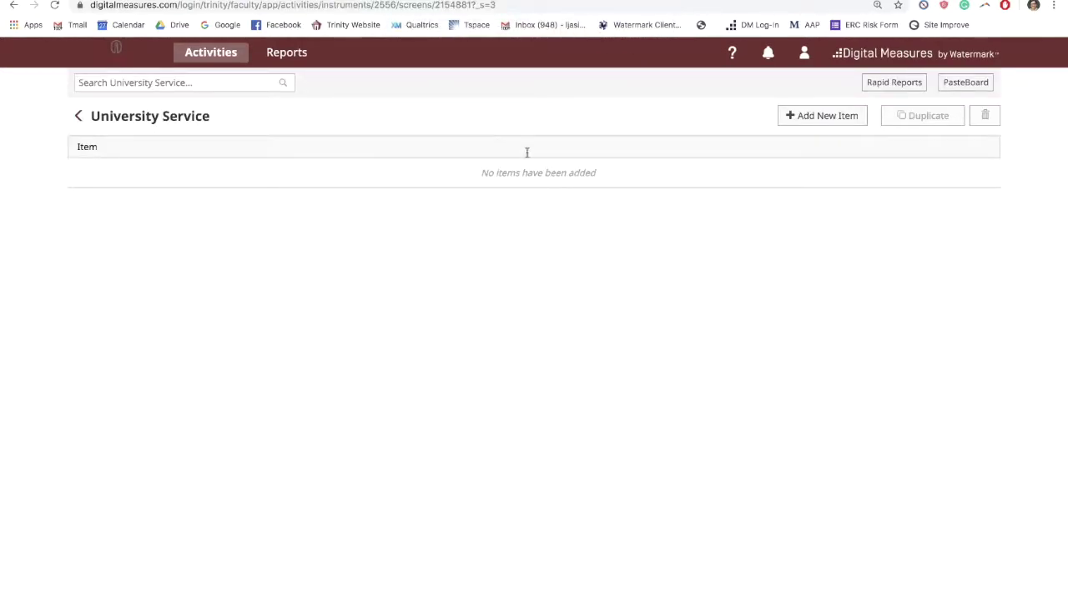
click(80, 117)
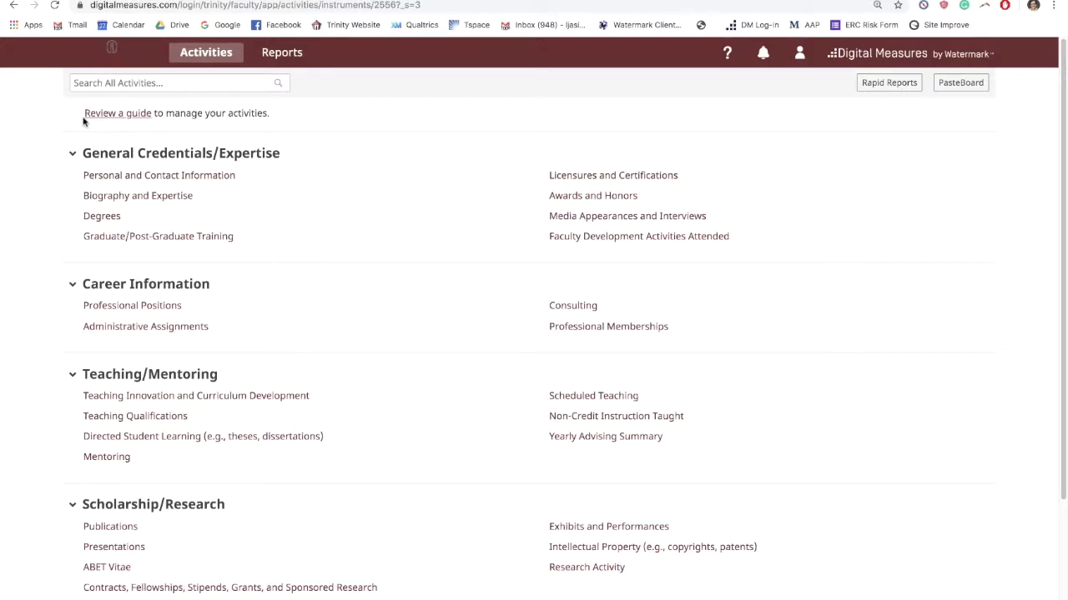
Open the Professional Positions section under Career Information
scroll(83, 121, down, 3)
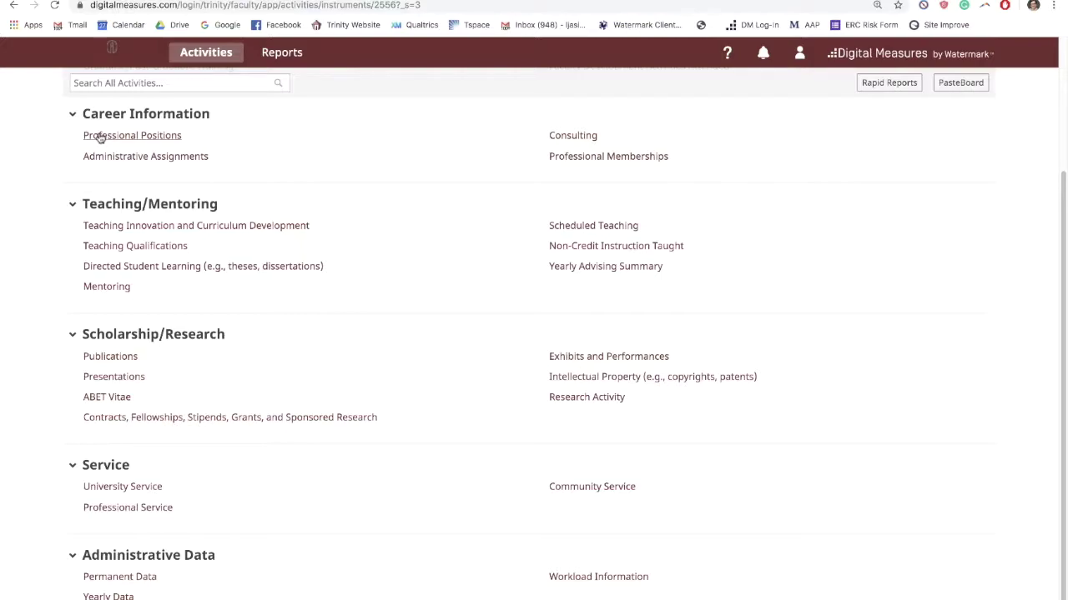
click(99, 138)
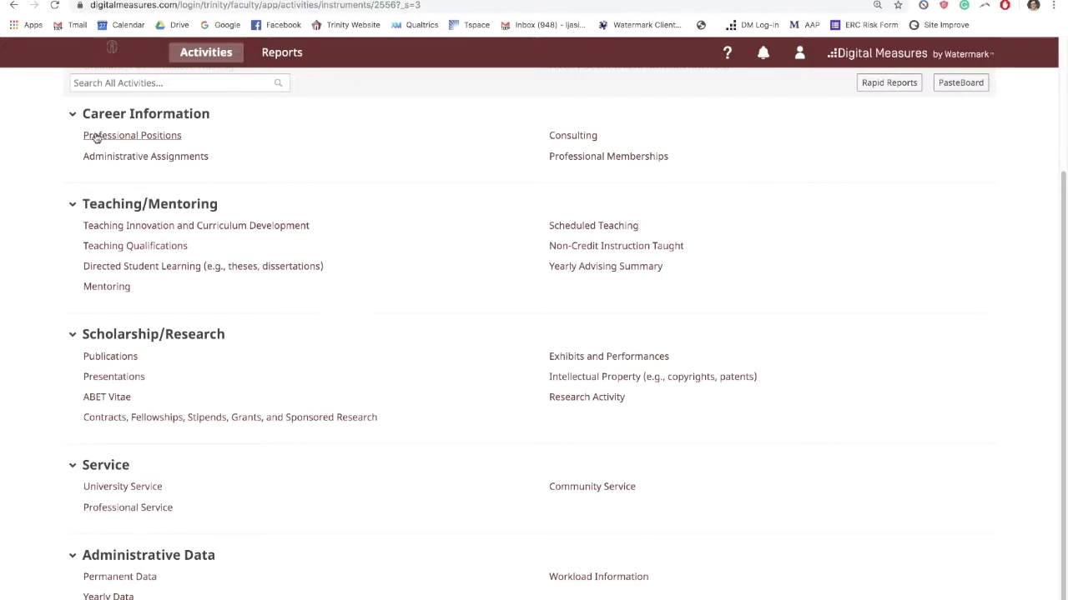